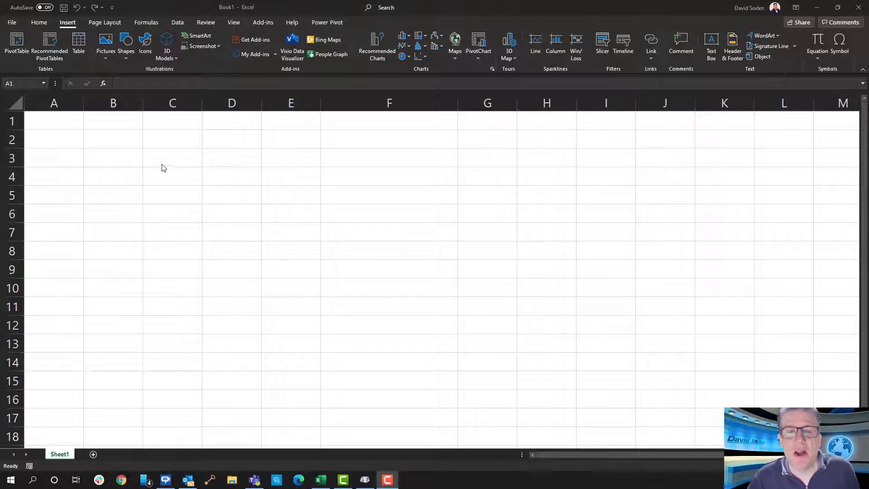
Step: Open the Symbol dialog for cell A1 and look over the Arial symbols
{"action": "left_click", "coordinate": [66, 120]}
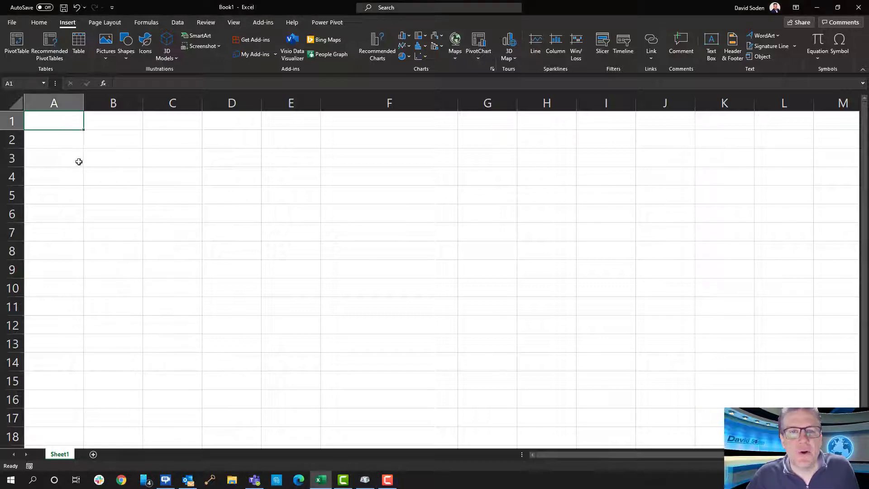
{"action": "left_click", "coordinate": [80, 161]}
{"action": "key", "text": "Up"}
{"action": "left_click", "coordinate": [59, 125]}
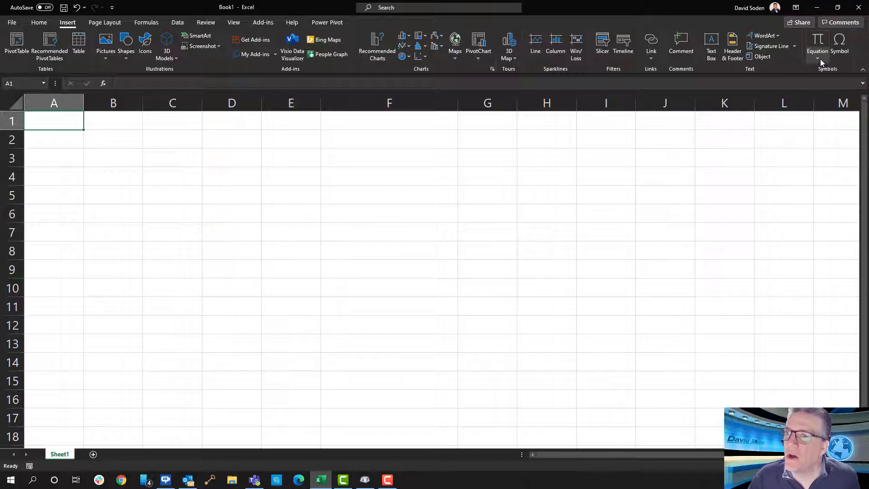
{"action": "left_click", "coordinate": [835, 51]}
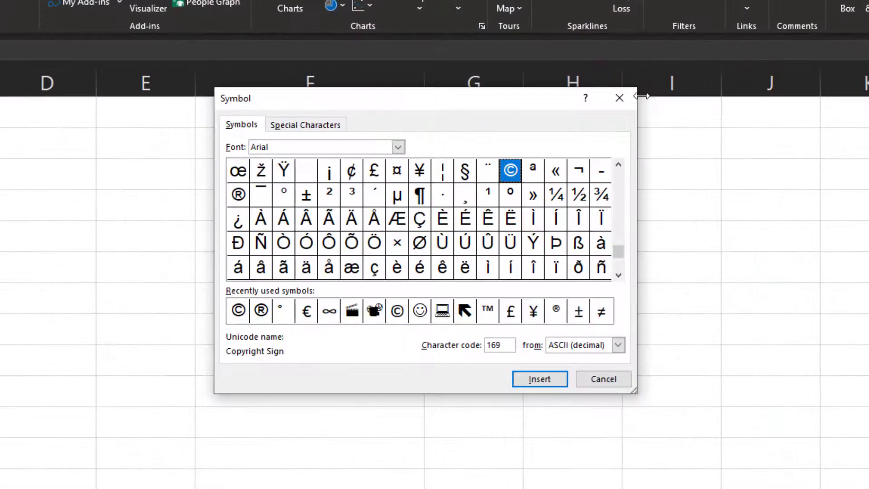
{"action": "left_click_drag", "start_coordinate": [471, 103], "coordinate": [374, 76]}
{"action": "left_click", "coordinate": [345, 216]}
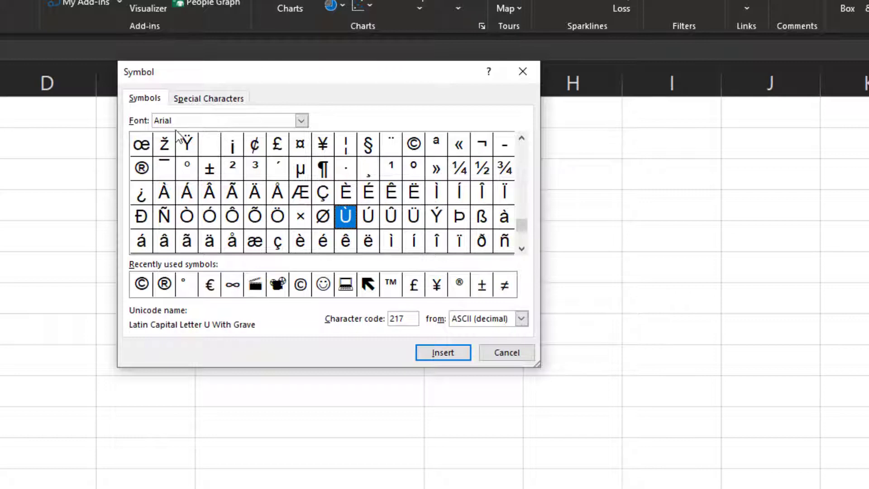
{"action": "left_click", "coordinate": [182, 119]}
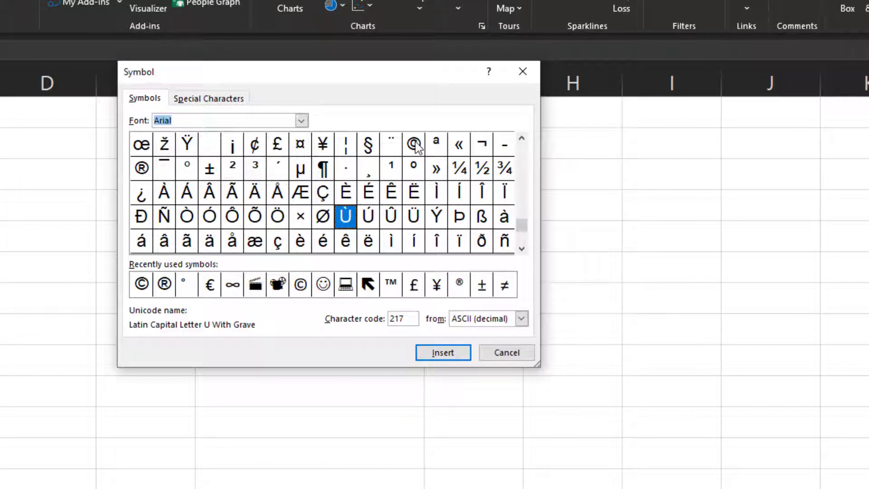
Step: Examine the special characters on offer, including Paragraph, Section, Trademark, Registered, Copyright and 1/4 Em Space
{"action": "left_click", "coordinate": [220, 98]}
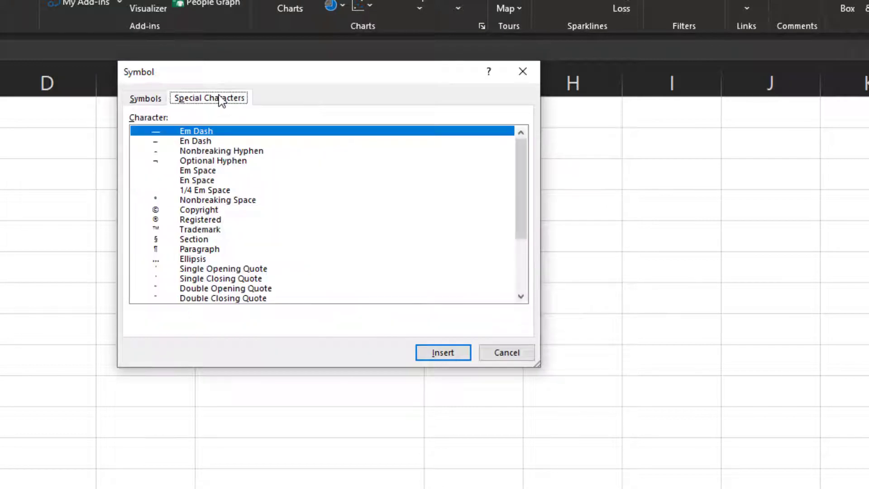
{"action": "scroll", "coordinate": [253, 170], "scroll_direction": "down", "scroll_amount": 3}
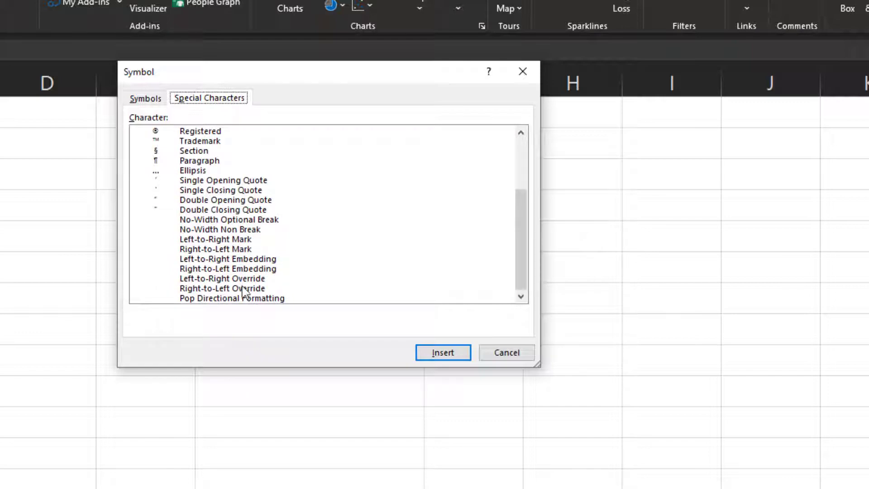
{"action": "scroll", "coordinate": [226, 249], "scroll_direction": "up", "scroll_amount": 2}
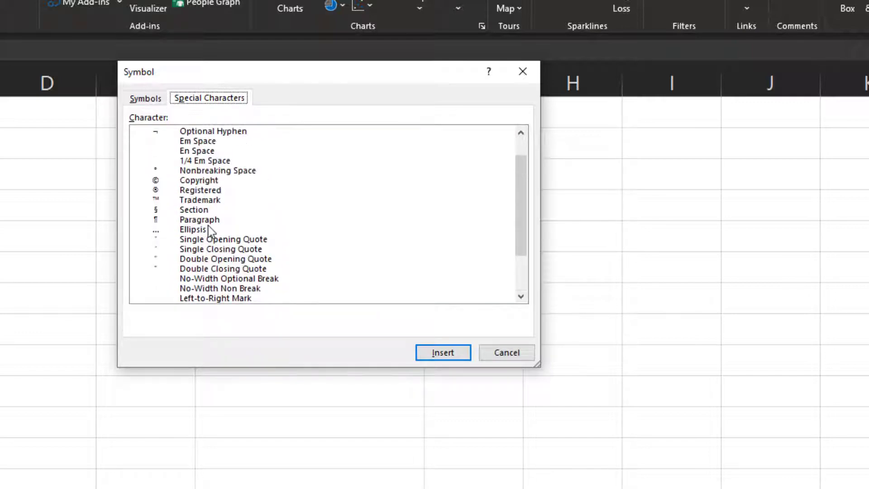
{"action": "left_click", "coordinate": [190, 220]}
{"action": "left_click", "coordinate": [188, 211]}
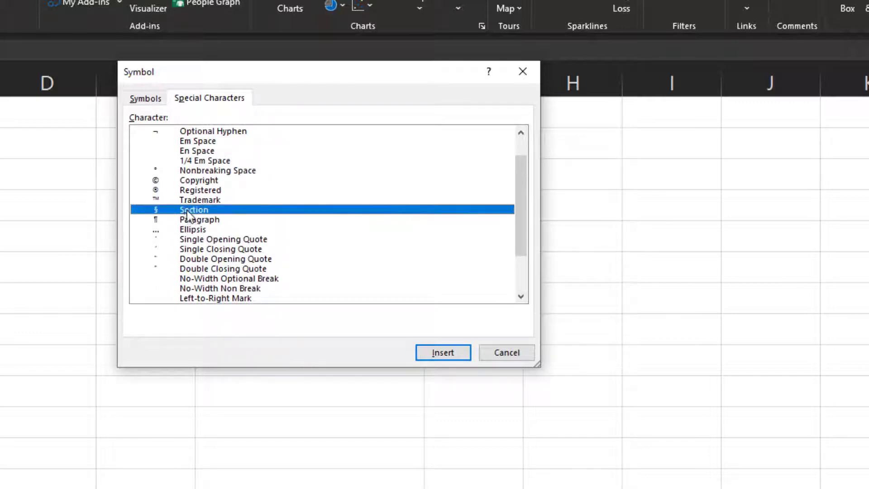
{"action": "left_click", "coordinate": [189, 200]}
{"action": "left_click", "coordinate": [189, 191]}
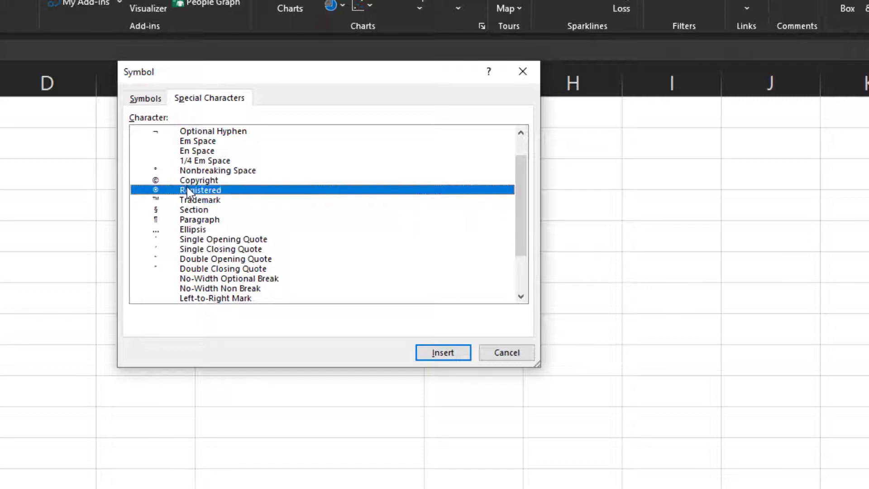
{"action": "left_click", "coordinate": [190, 181]}
{"action": "left_click", "coordinate": [229, 163]}
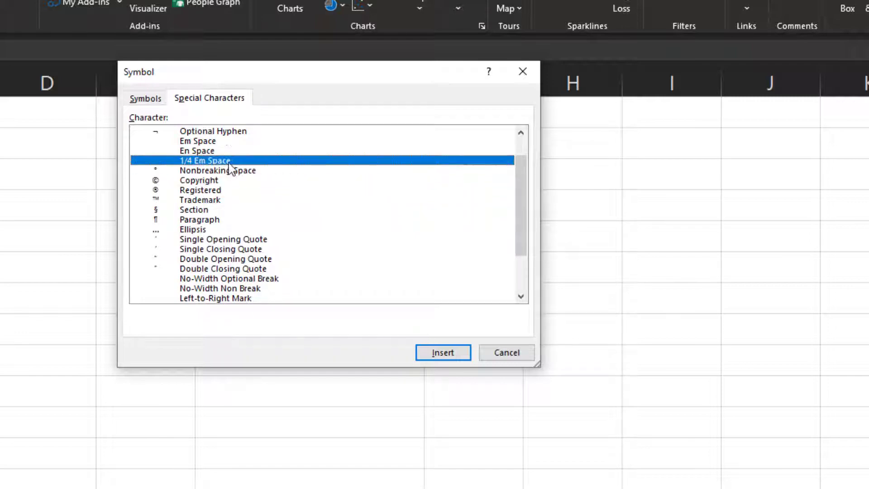
{"action": "scroll", "coordinate": [228, 167], "scroll_direction": "up", "scroll_amount": 1}
Step: Insert the copyright sign © from the Arial symbols into cell A1 and close the Symbol dialog
{"action": "left_click", "coordinate": [143, 98]}
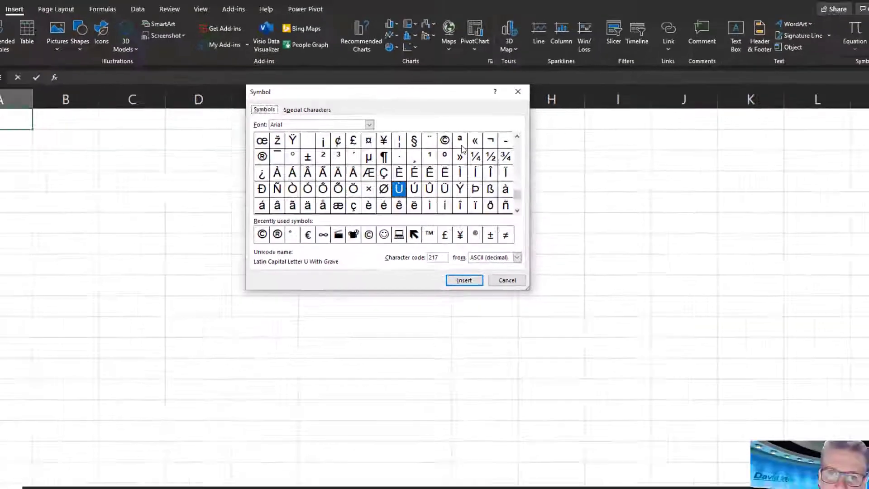
{"action": "left_click", "coordinate": [445, 140]}
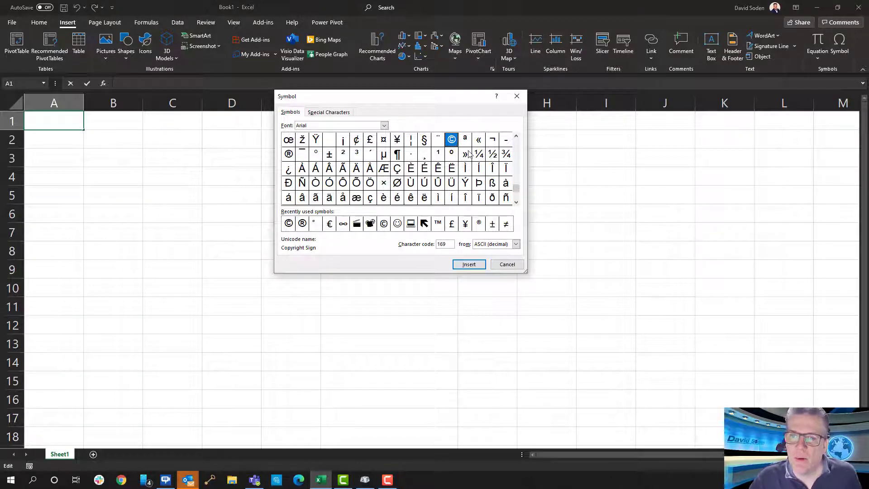
{"action": "left_click", "coordinate": [465, 265]}
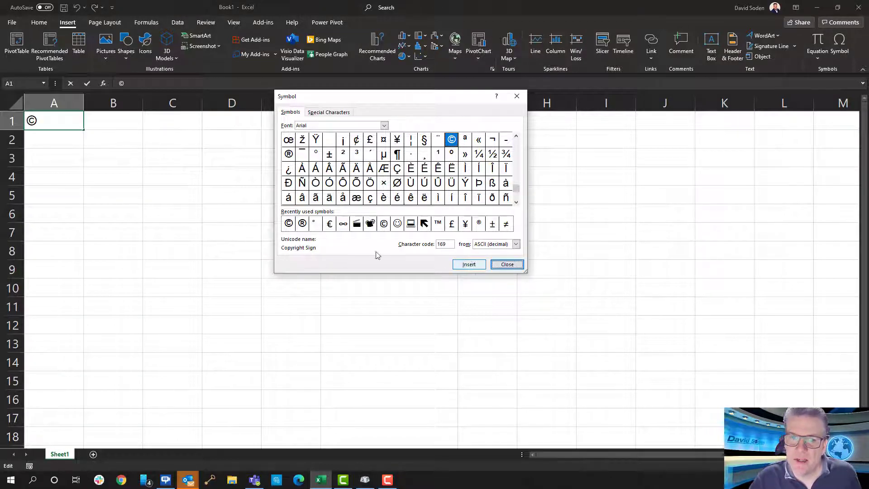
{"action": "left_click", "coordinate": [507, 264]}
{"action": "left_click", "coordinate": [118, 118]}
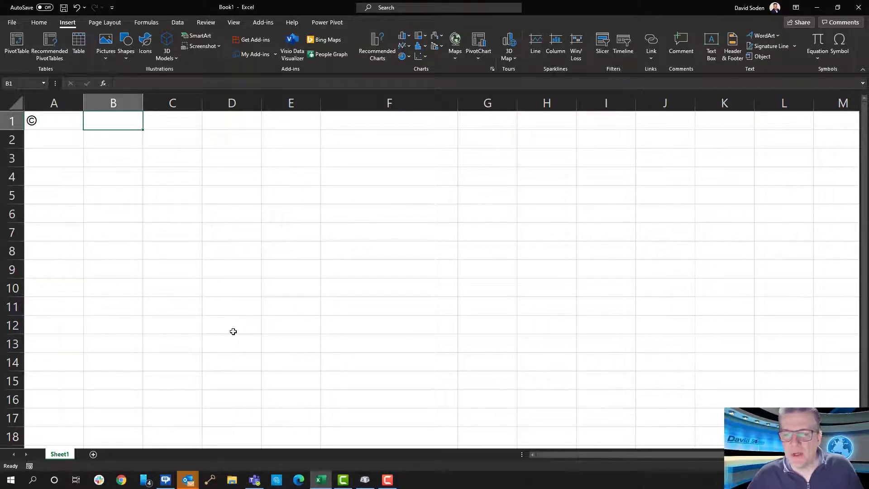
Step: Switch to Character Map and place its window over the worksheet for viewing
{"action": "left_click", "coordinate": [365, 480]}
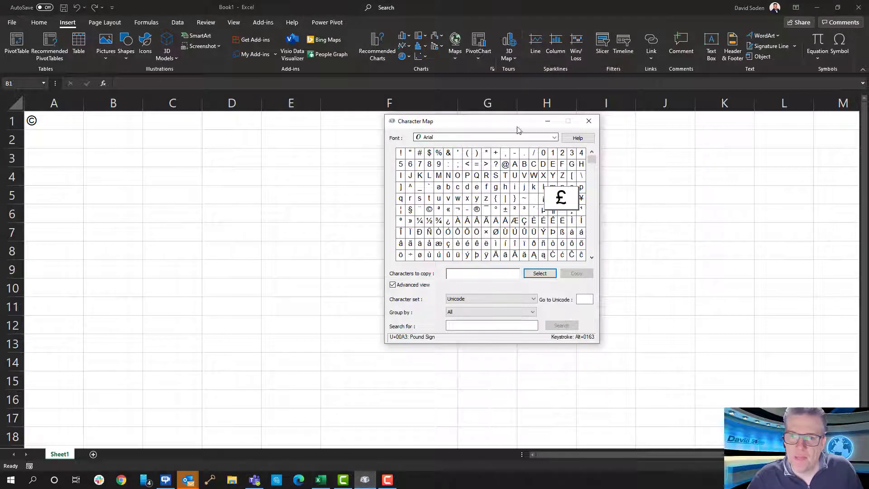
{"action": "left_click_drag", "start_coordinate": [501, 123], "coordinate": [397, 112]}
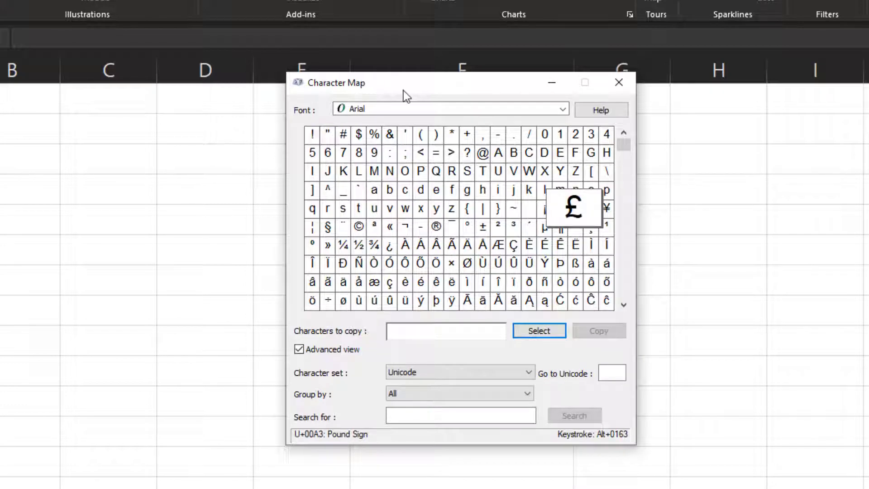
{"action": "left_click_drag", "start_coordinate": [396, 81], "coordinate": [380, 91]}
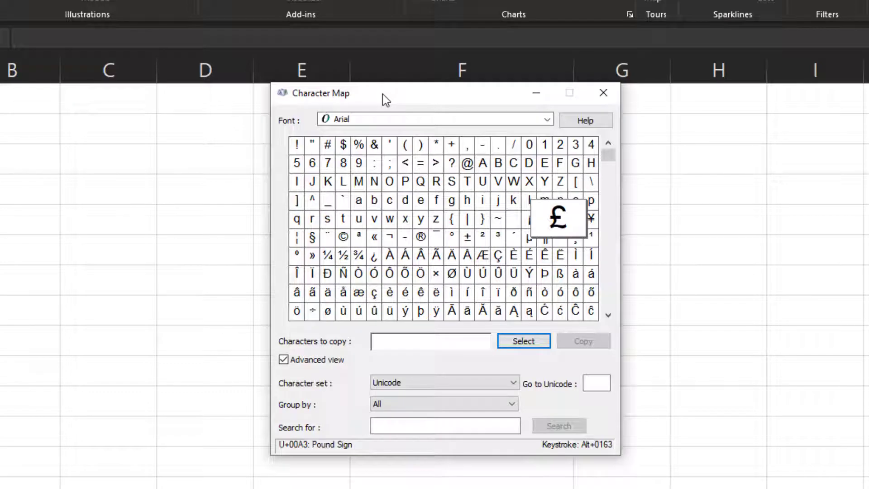
{"action": "left_click_drag", "start_coordinate": [382, 94], "coordinate": [342, 107]}
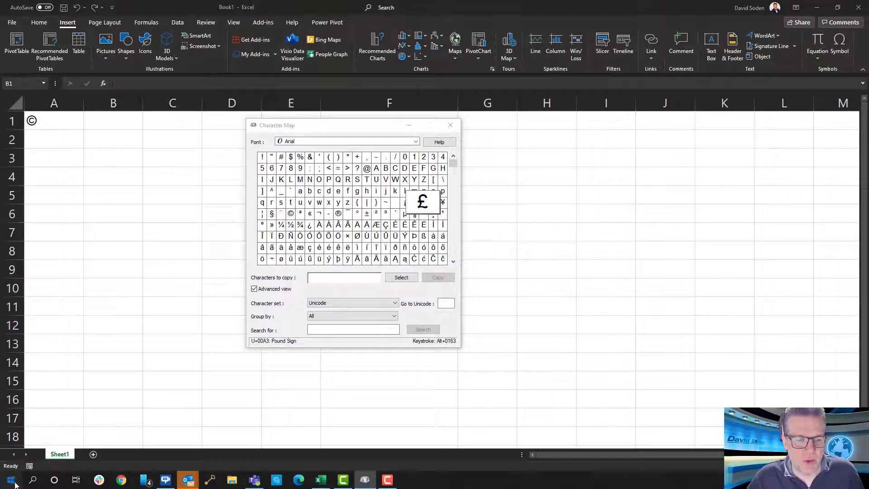
{"action": "left_click", "coordinate": [11, 480]}
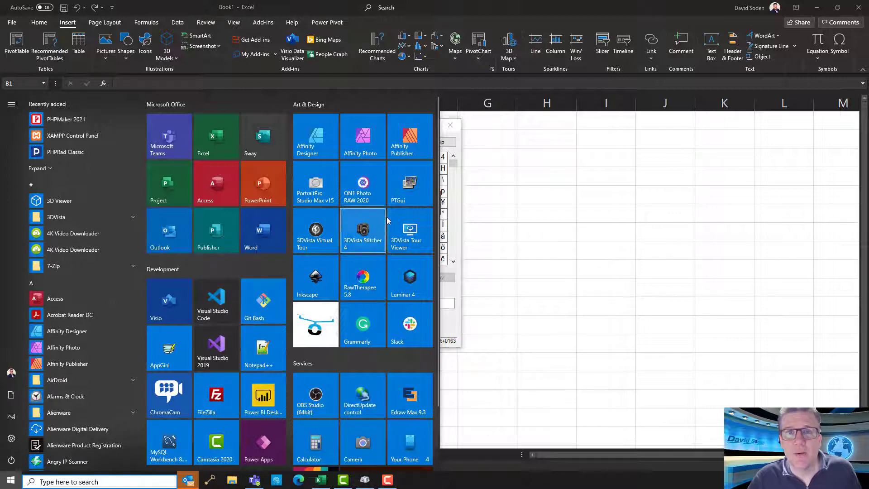
{"action": "left_click", "coordinate": [502, 180]}
{"action": "left_click", "coordinate": [364, 480]}
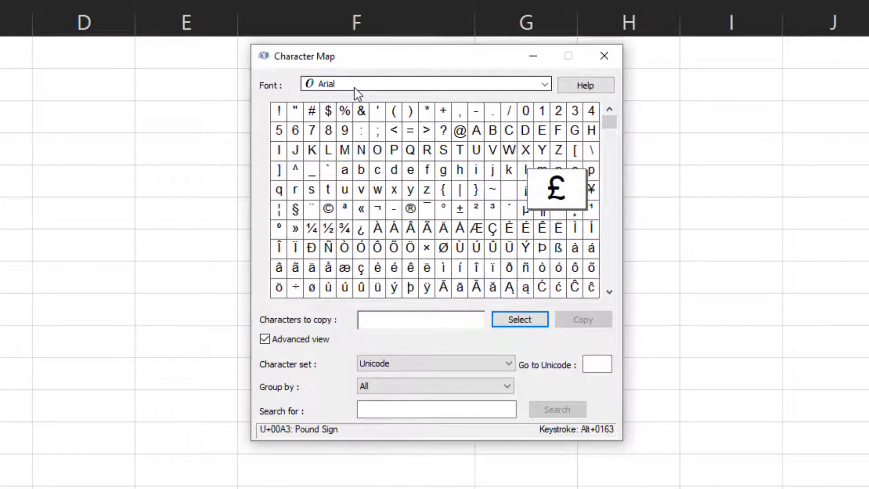
Step: Look up the Alt keystroke codes of the Arial copyright and registered signs in Character Map
{"action": "left_click", "coordinate": [497, 178]}
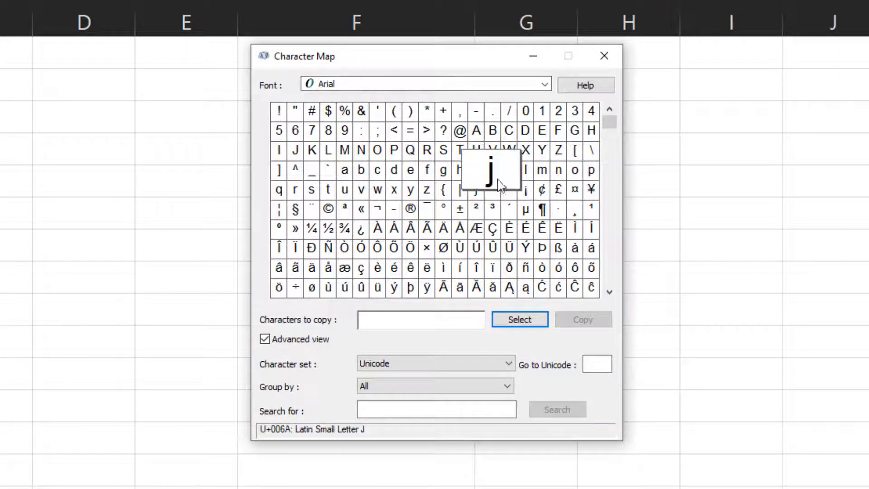
{"action": "left_click", "coordinate": [410, 208]}
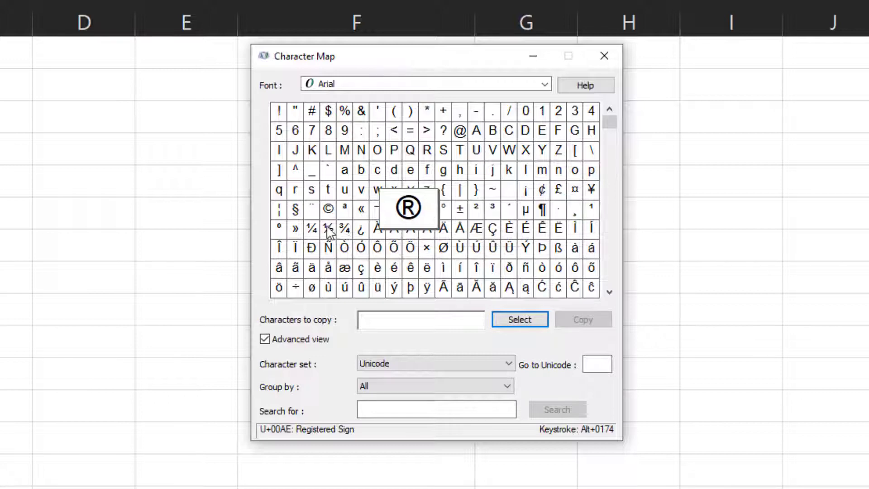
{"action": "left_click", "coordinate": [312, 208]}
{"action": "left_click", "coordinate": [328, 208]}
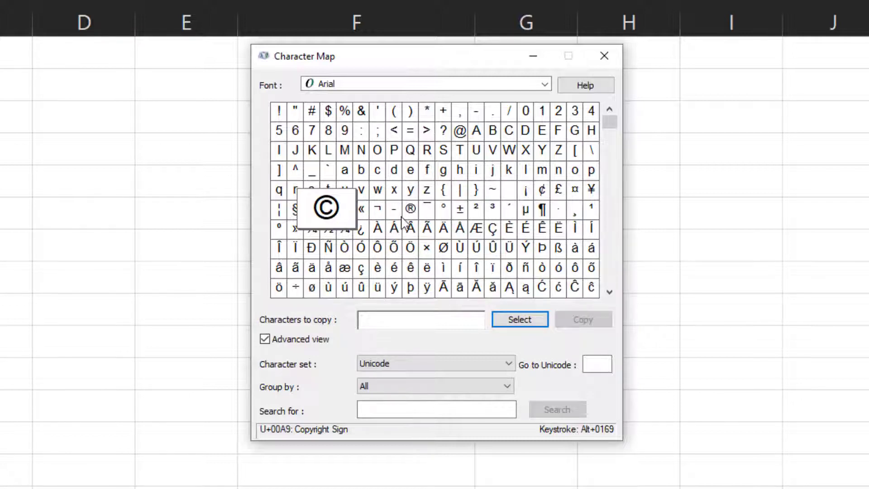
{"action": "left_click_drag", "start_coordinate": [481, 62], "coordinate": [403, 42]}
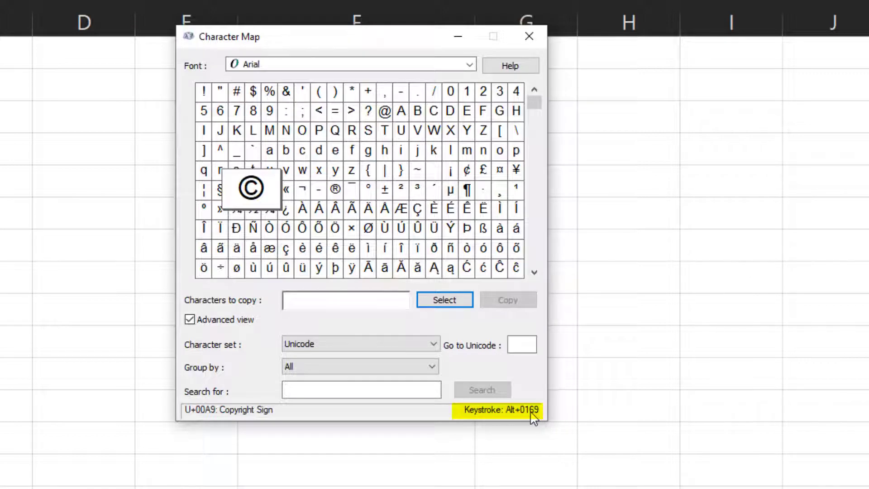
{"action": "left_click", "coordinate": [334, 195]}
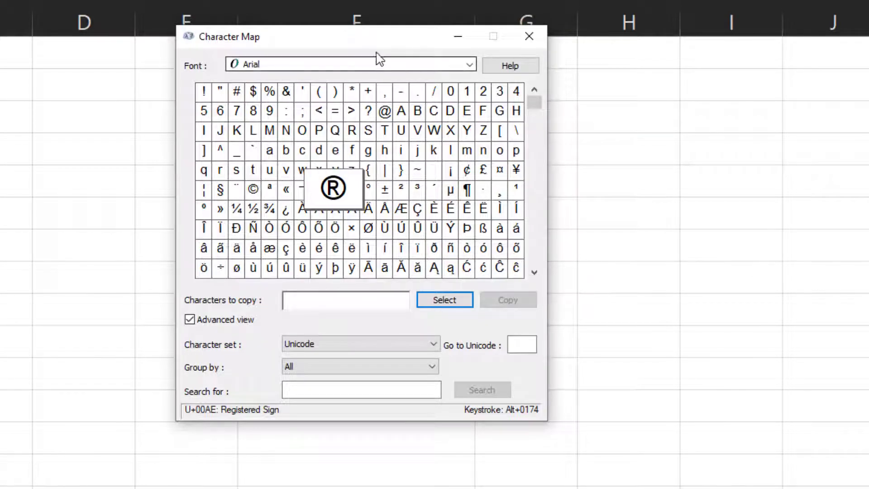
Step: Return to the Excel worksheet and enter the copyright sign © in cell B1 using its Alt code
{"action": "left_click_drag", "start_coordinate": [355, 38], "coordinate": [632, 50]}
{"action": "left_click", "coordinate": [95, 116]}
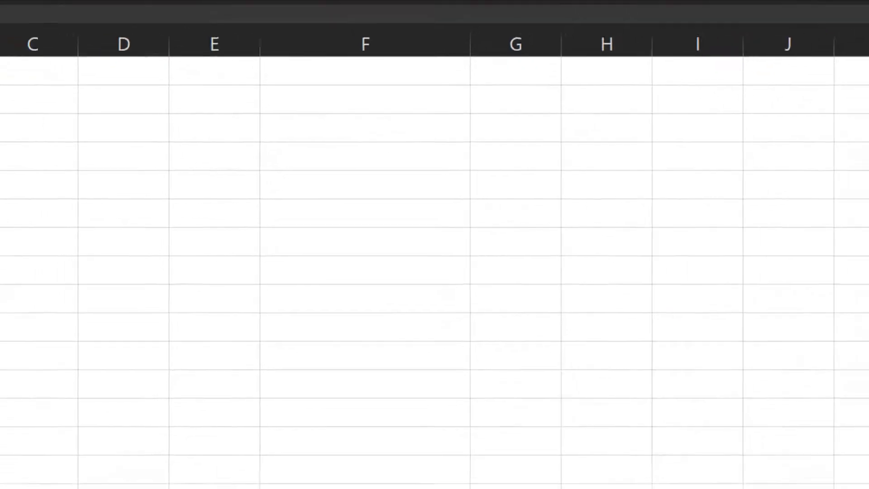
{"action": "double_click", "coordinate": [95, 116]}
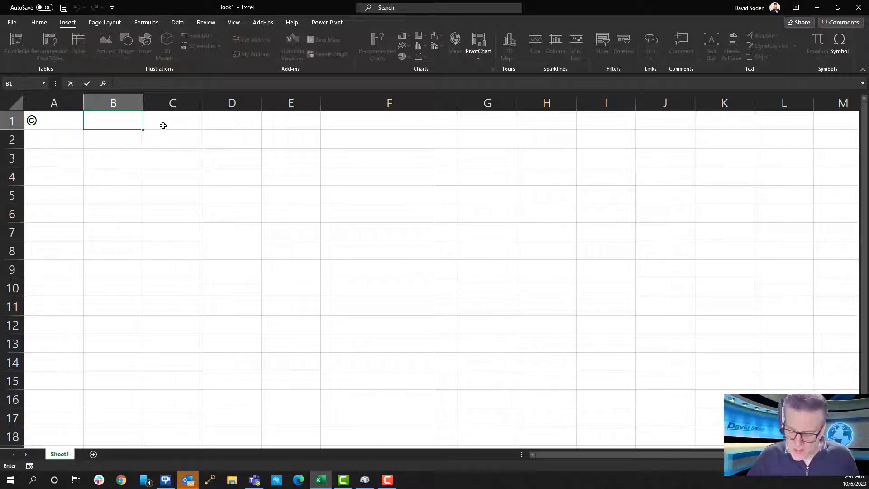
{"action": "key", "text": "alt"}
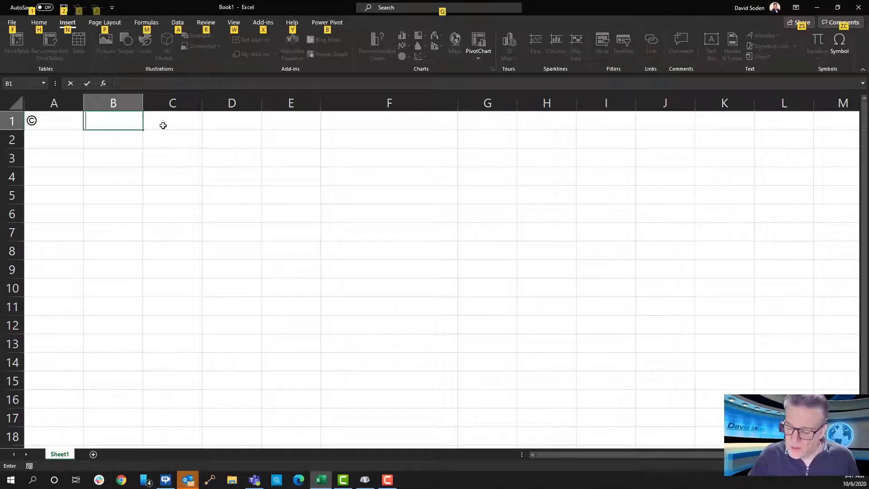
{"action": "key", "text": "alt+0"}
{"action": "type", "text": "©"}
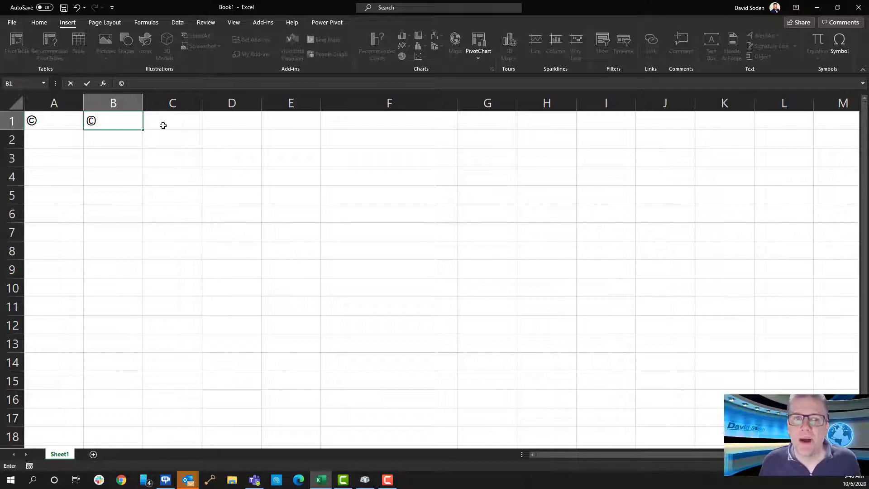
{"action": "key", "text": "Return"}
{"action": "key", "text": "Up"}
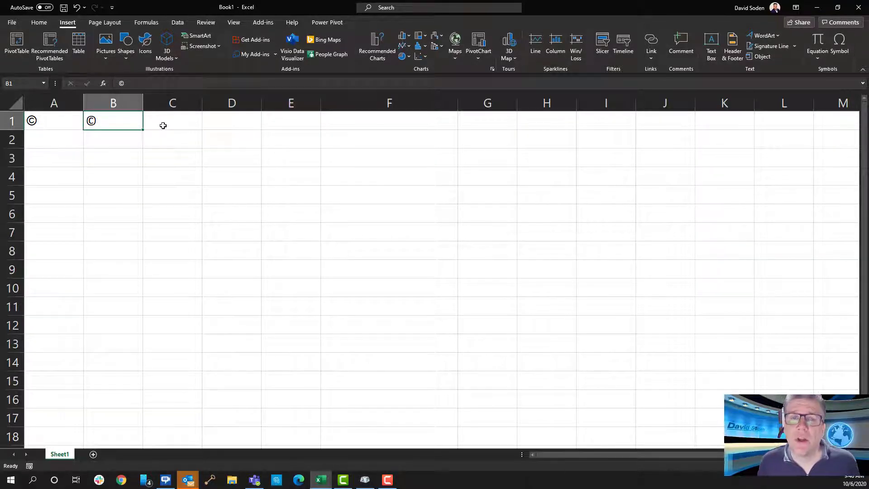
Step: Enter the registered sign ® in cell C1
{"action": "left_click", "coordinate": [163, 126]}
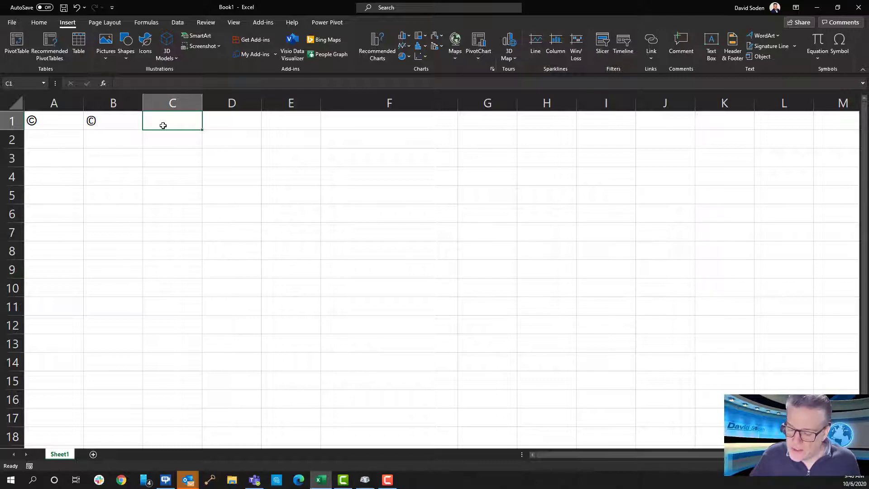
{"action": "type", "text": "®"}
{"action": "key", "text": "Return"}
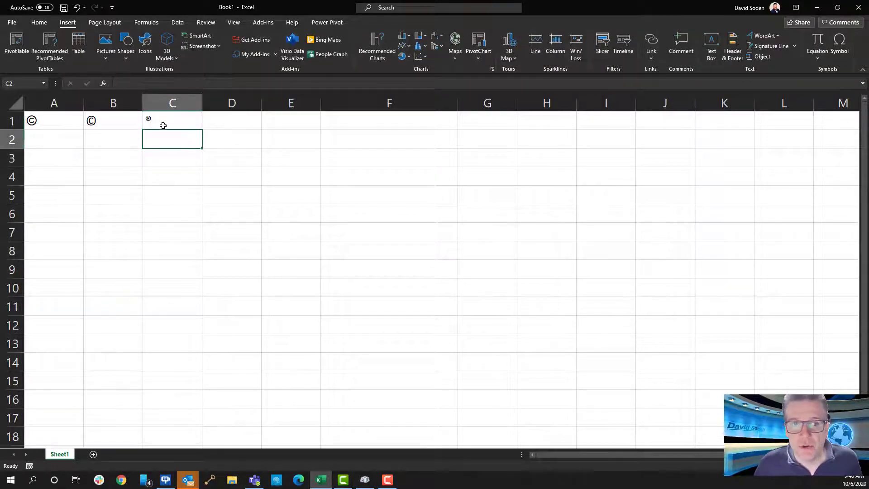
Step: Clear the symbols from cells C1, B1 and A1
{"action": "left_click", "coordinate": [163, 125]}
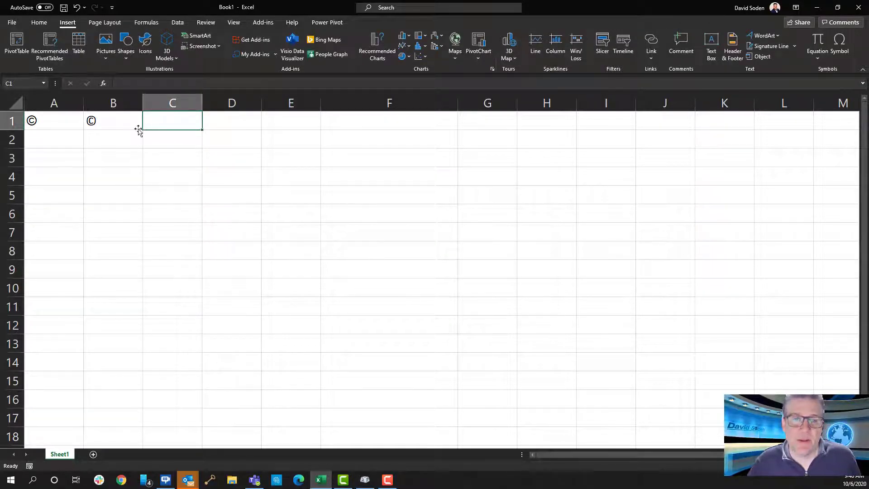
{"action": "left_click", "coordinate": [120, 129]}
{"action": "key", "text": "Delete"}
{"action": "key", "text": "Left"}
{"action": "key", "text": "Delete"}
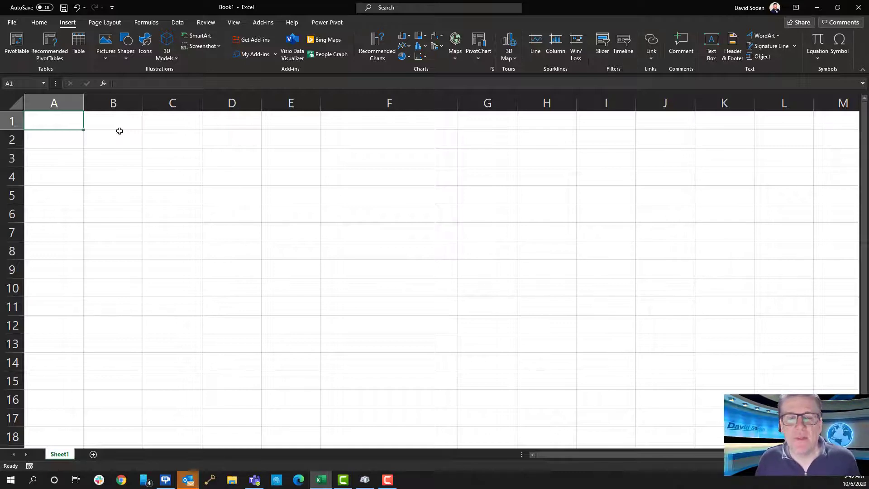
Step: Enter "the dog" in cell A1 and fill it down through cell A11
{"action": "left_click", "coordinate": [119, 131]}
{"action": "key", "text": "Left"}
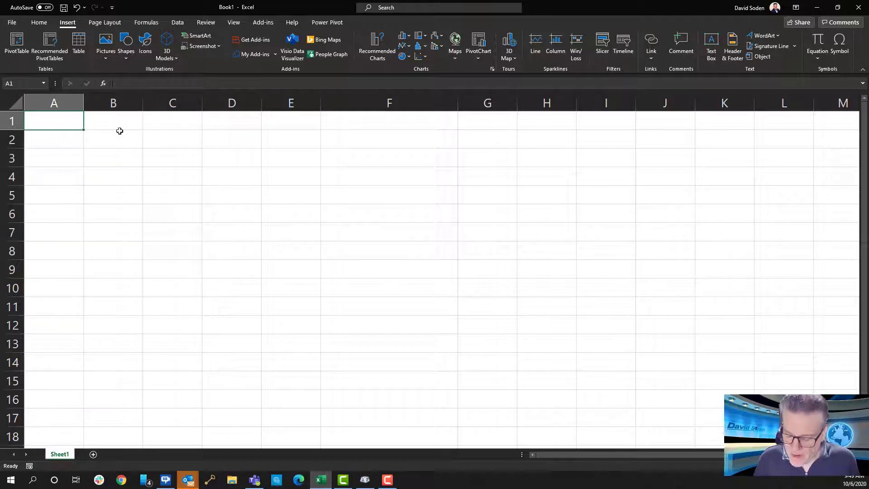
{"action": "type", "text": "the do"}
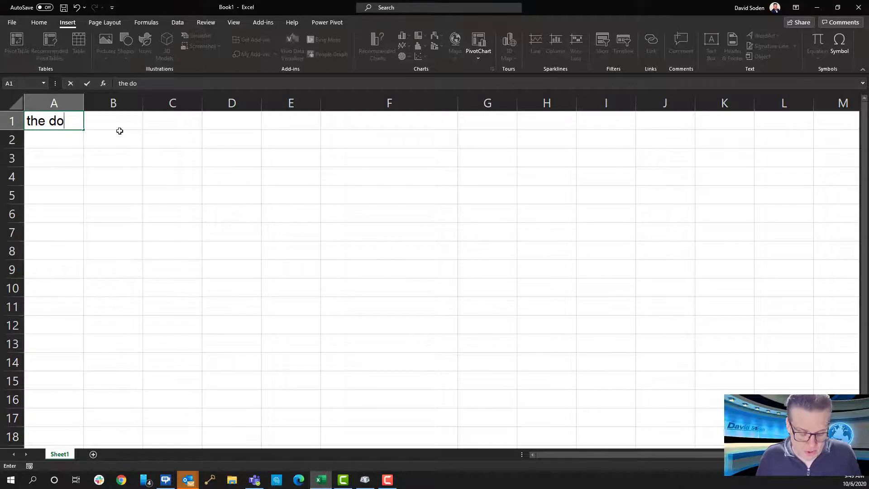
{"action": "type", "text": "g"}
{"action": "key", "text": "Return"}
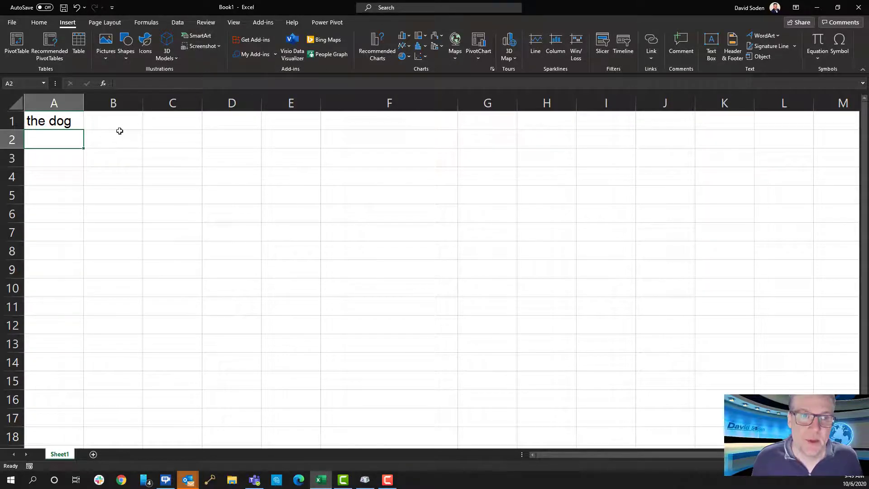
{"action": "left_click", "coordinate": [70, 123]}
{"action": "left_click_drag", "start_coordinate": [82, 135], "coordinate": [66, 313]}
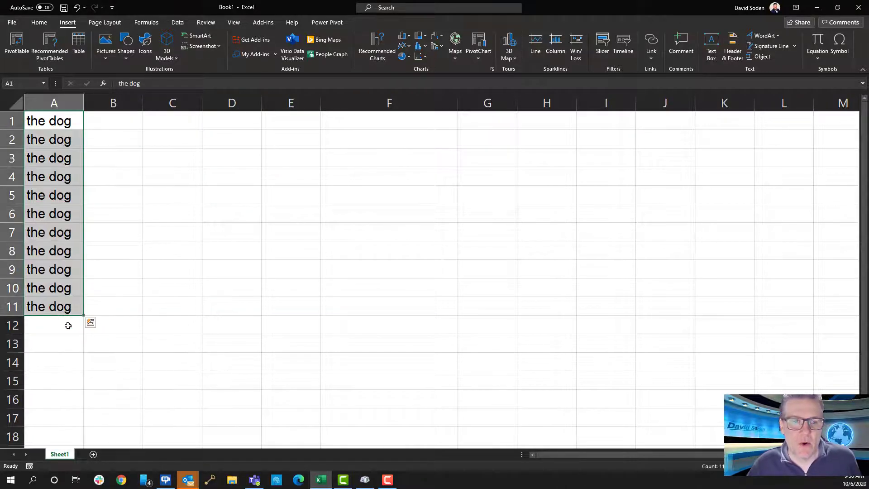
Step: Start a CONCAT formula in cell B1, comparing the descriptions of the suggested CONCAT and CONCATENATE functions
{"action": "left_click", "coordinate": [126, 118]}
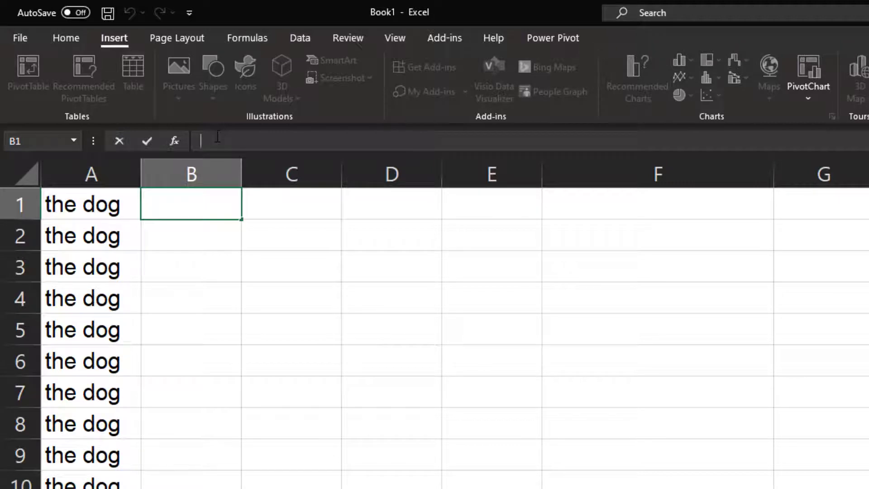
{"action": "type", "text": "="}
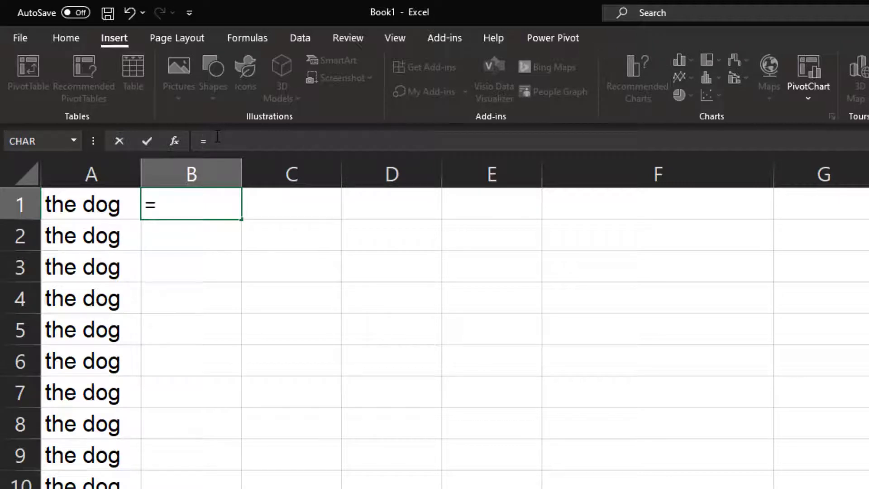
{"action": "type", "text": "con"}
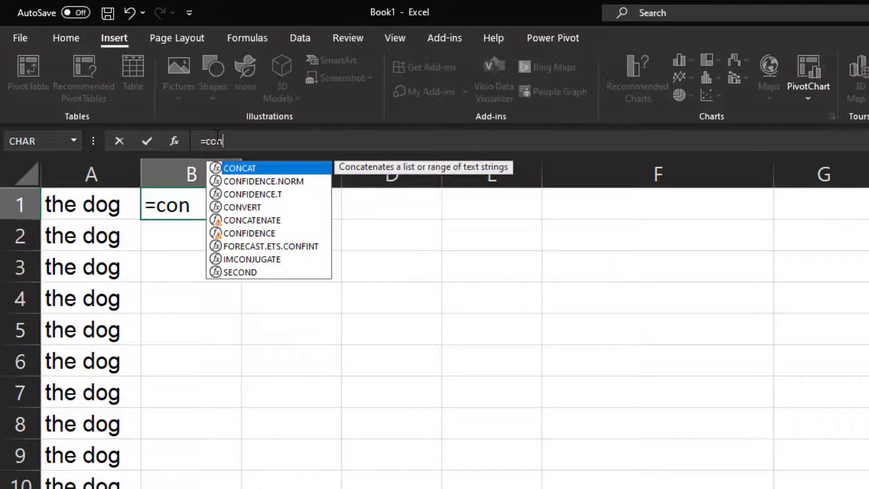
{"action": "key", "text": "Down"}
{"action": "key", "text": "Up"}
{"action": "key", "text": "Down"}
{"action": "key", "text": "Down"}
{"action": "key", "text": "Down"}
{"action": "key", "text": "Down"}
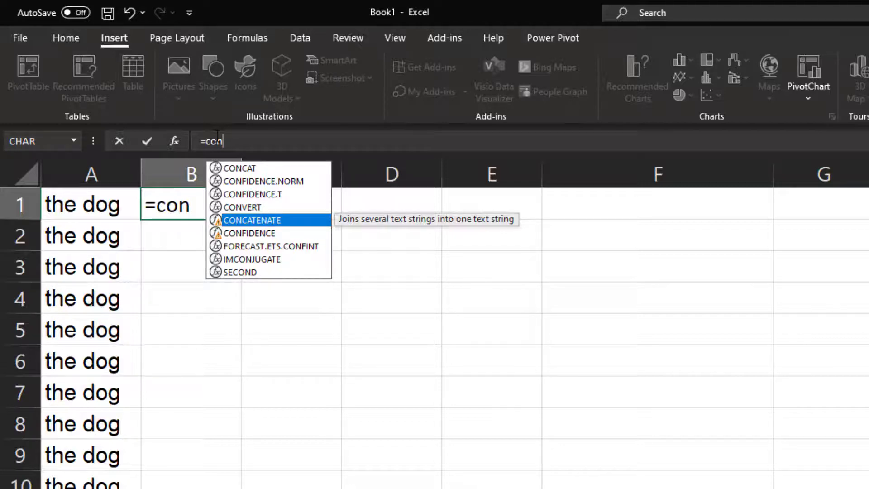
{"action": "key", "text": "Up"}
{"action": "key", "text": "Up"}
{"action": "key", "text": "Up"}
{"action": "key", "text": "Up"}
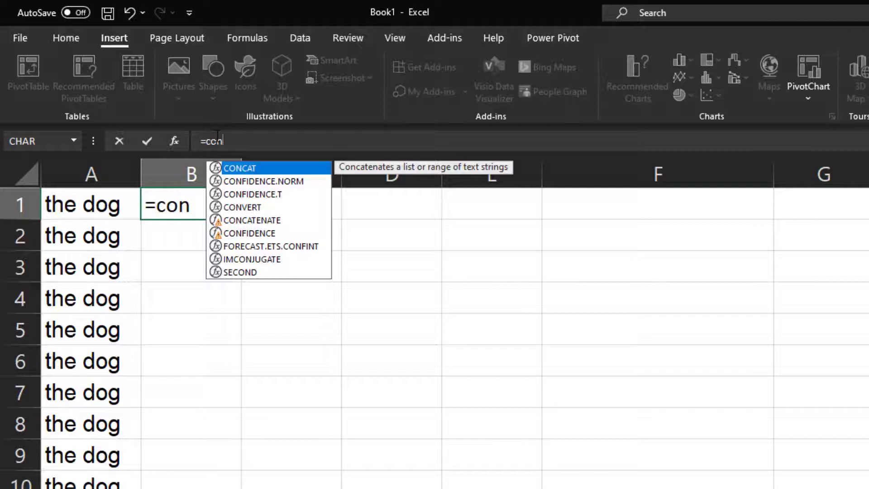
{"action": "key", "text": "Tab"}
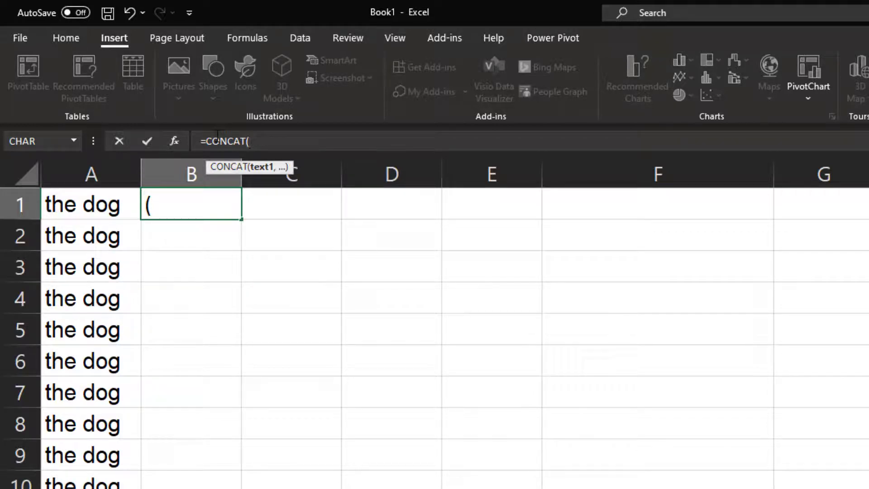
Step: Complete the B1 formula as =CONCAT(CHAR(169)," ",A1) to put the copyright sign and a space before the text
{"action": "type", "text": "char"}
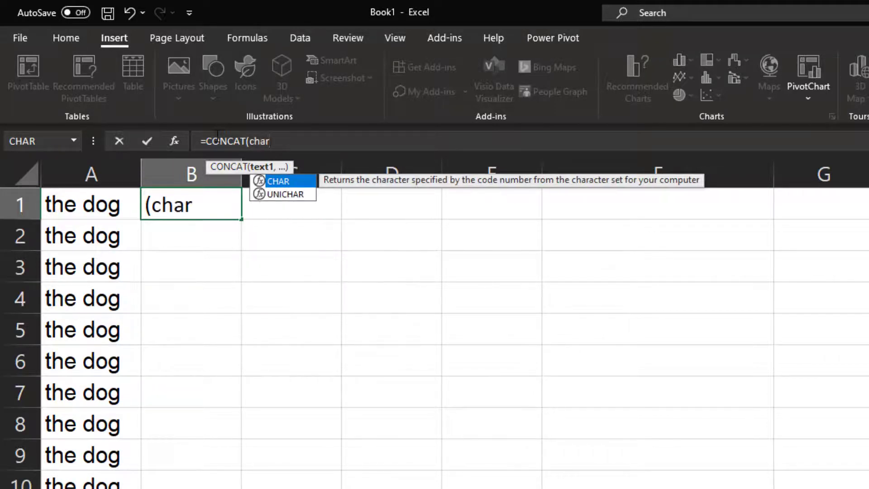
{"action": "key", "text": "Tab"}
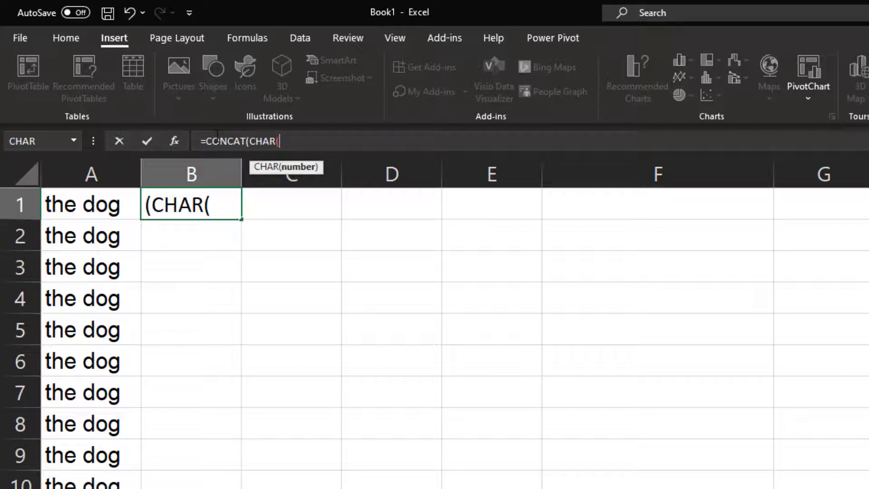
{"action": "type", "text": "169"}
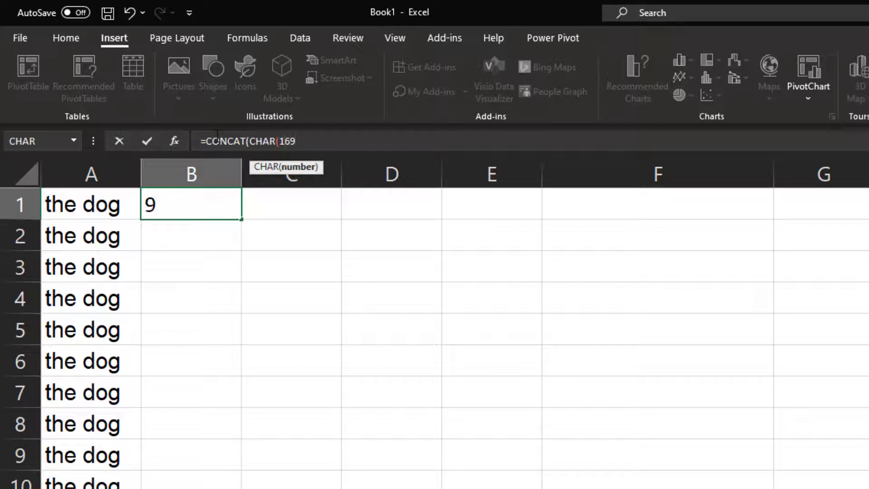
{"action": "type", "text": ")"}
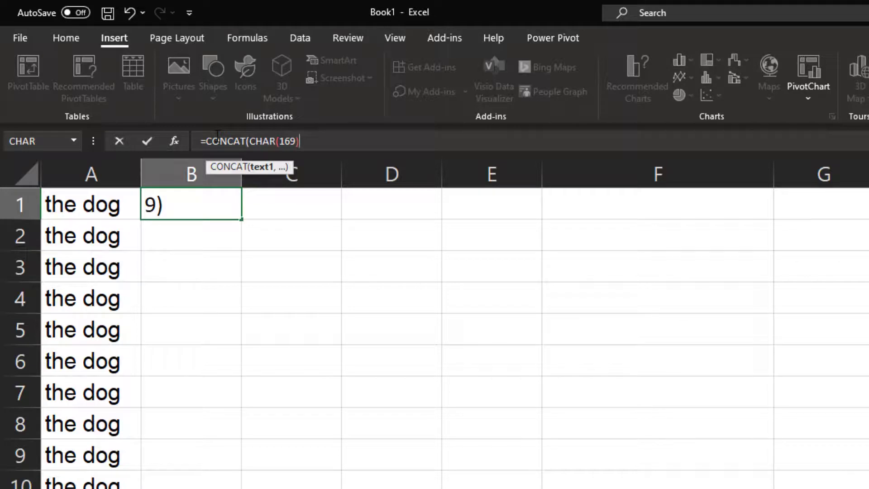
{"action": "type", "text": ","}
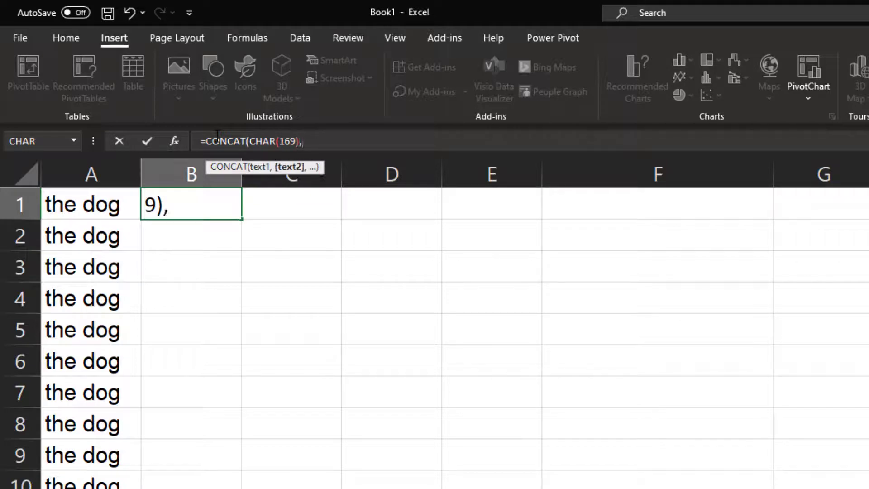
{"action": "type", "text": "\" \","}
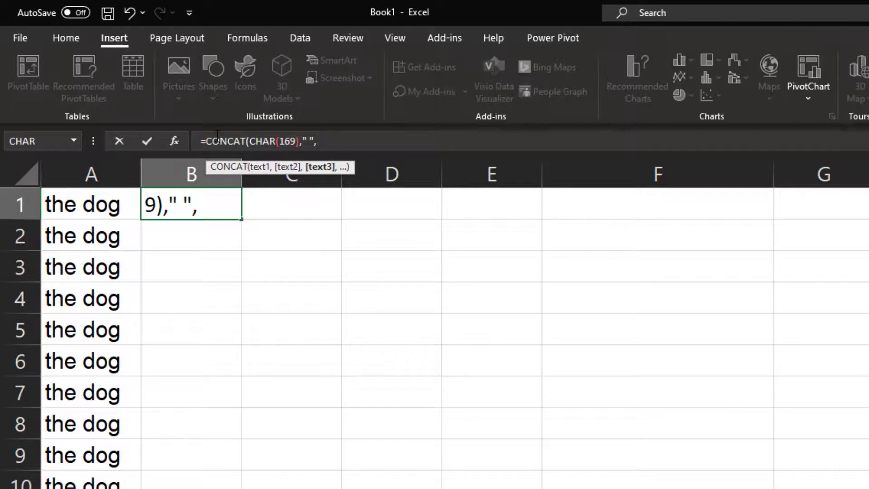
{"action": "type", "text": "a"}
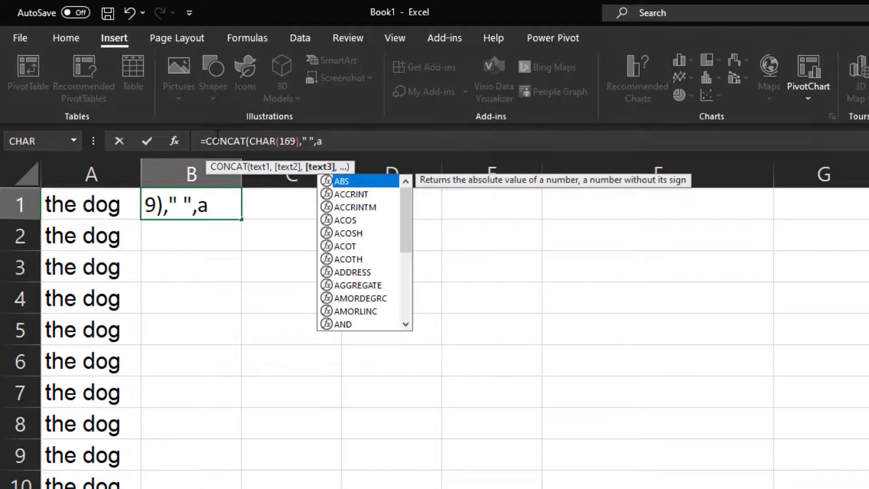
{"action": "type", "text": "1"}
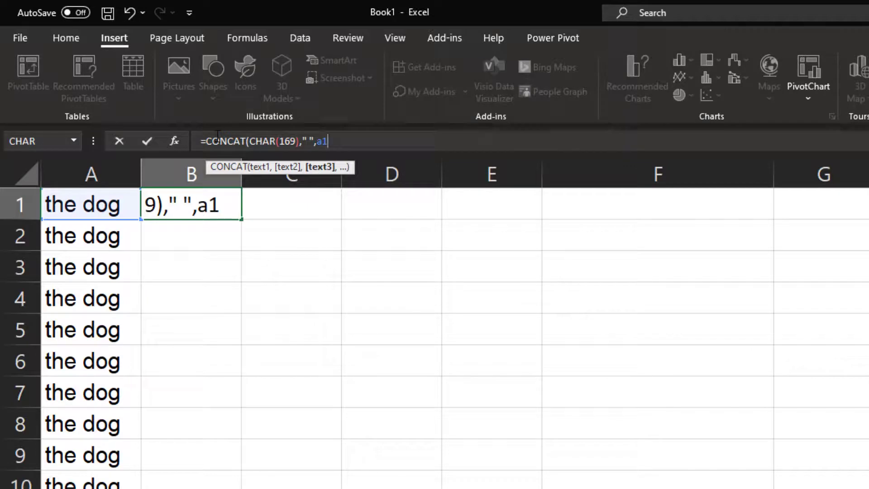
{"action": "type", "text": ")"}
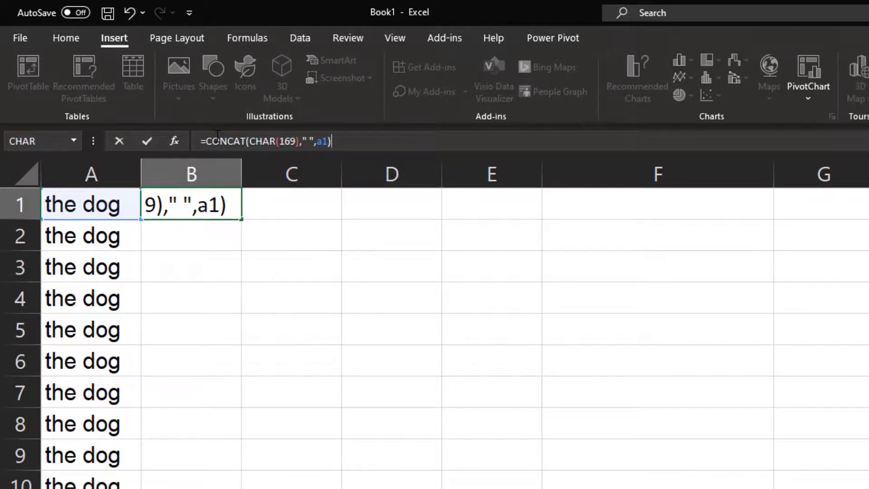
{"action": "key", "text": "Return"}
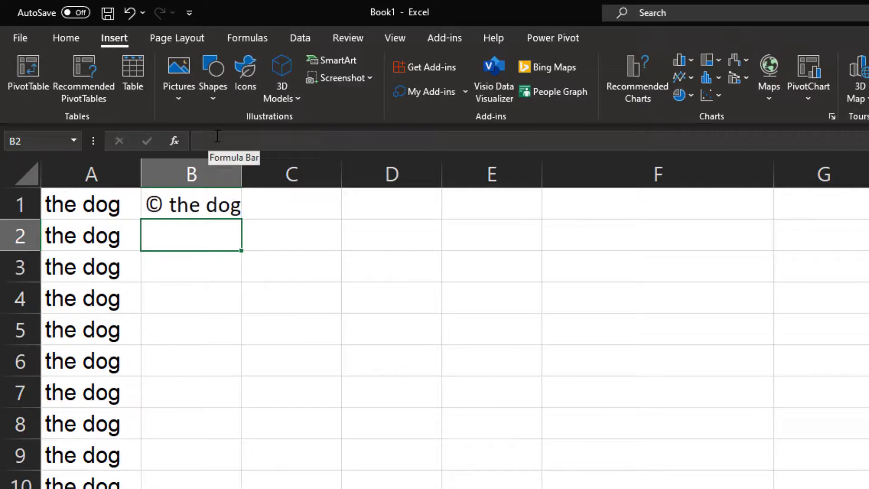
Step: Fill the CONCAT formula from cell B1 down through cell B11
{"action": "left_click", "coordinate": [175, 207]}
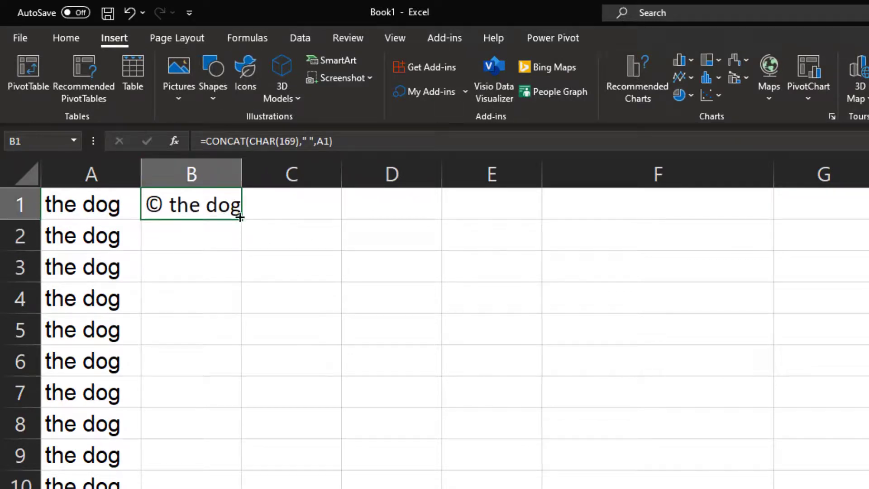
{"action": "double_click", "coordinate": [237, 213]}
{"action": "left_click", "coordinate": [212, 291]}
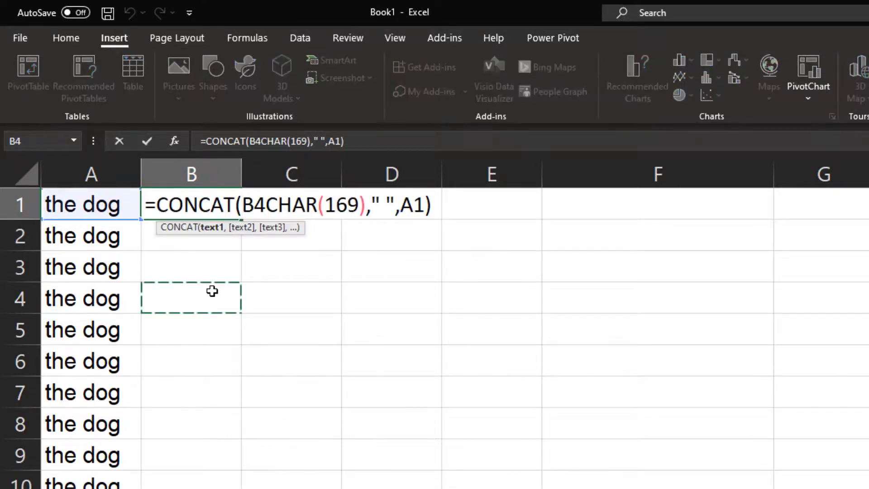
{"action": "key", "text": "Escape"}
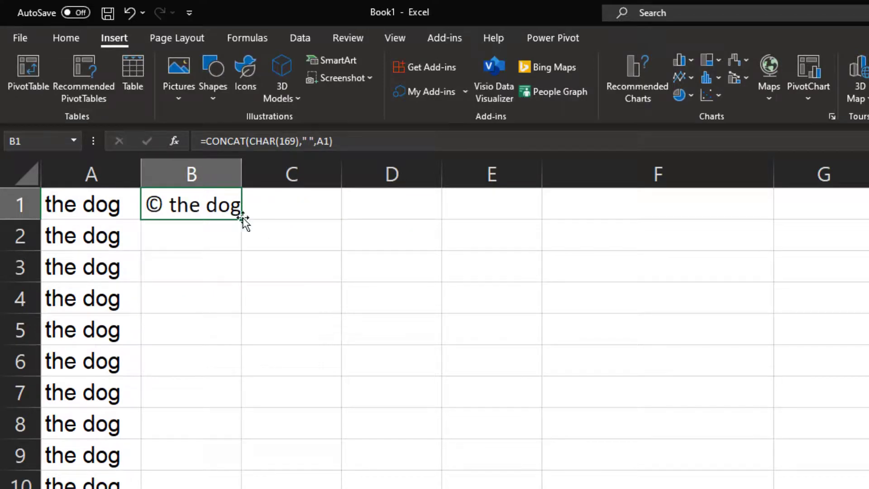
{"action": "double_click", "coordinate": [243, 219]}
{"action": "left_click", "coordinate": [267, 456]}
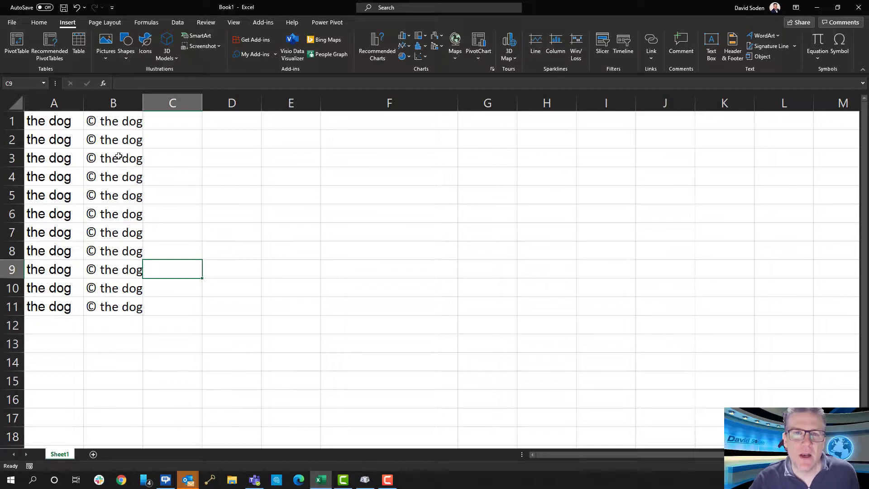
Step: Review the formula in cell B3, check the registered sign's keystroke code in Character Map, and return to the Excel worksheet
{"action": "left_click", "coordinate": [118, 156]}
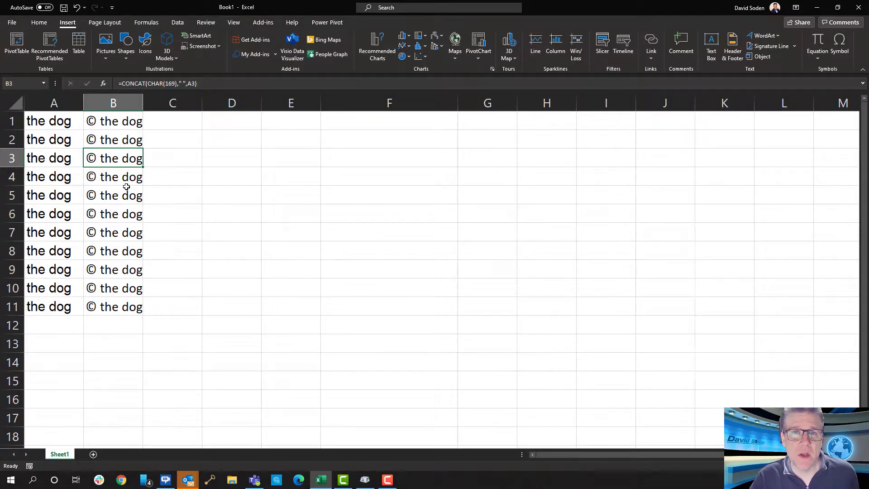
{"action": "left_click", "coordinate": [364, 479]}
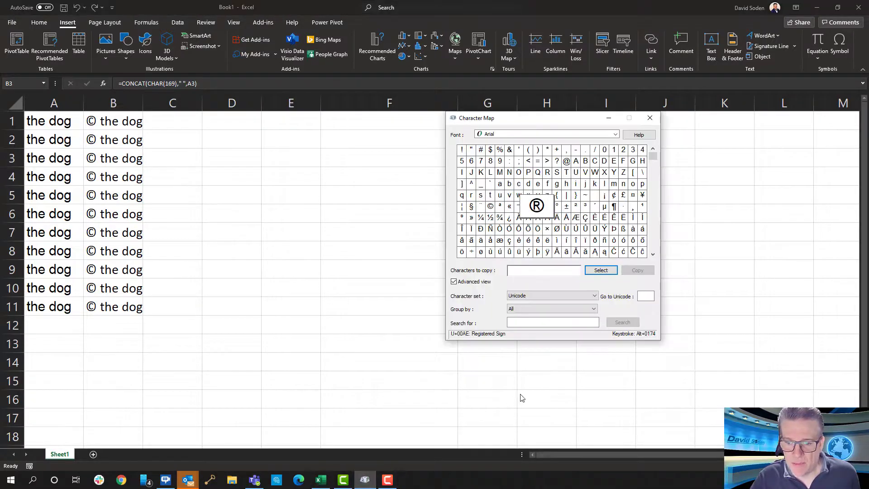
{"action": "left_click", "coordinate": [132, 119]}
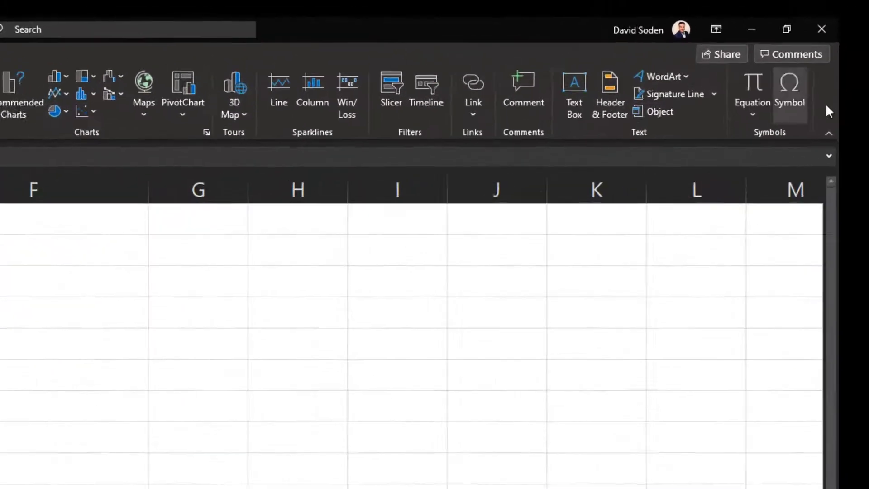
Step: Look up the copyright sign's ASCII (decimal) character code in the Symbol dialog and close it without inserting anything
{"action": "left_click", "coordinate": [789, 93]}
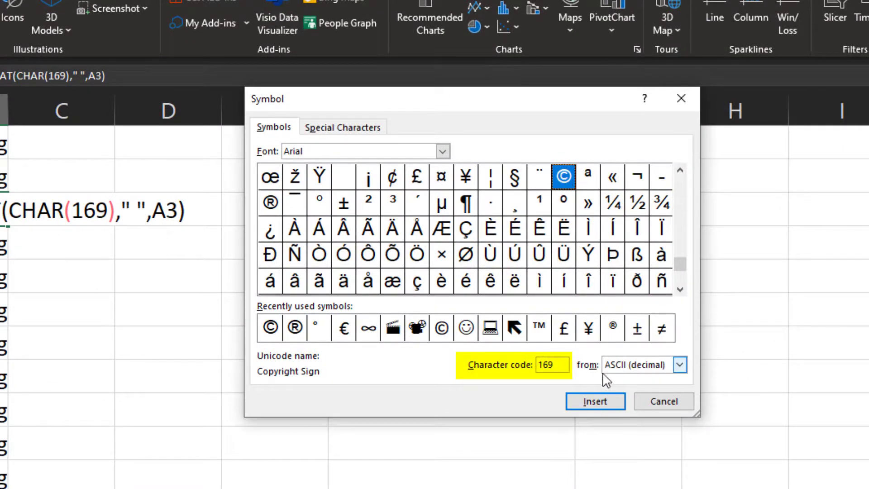
{"action": "left_click", "coordinate": [632, 367]}
{"action": "left_click", "coordinate": [641, 365]}
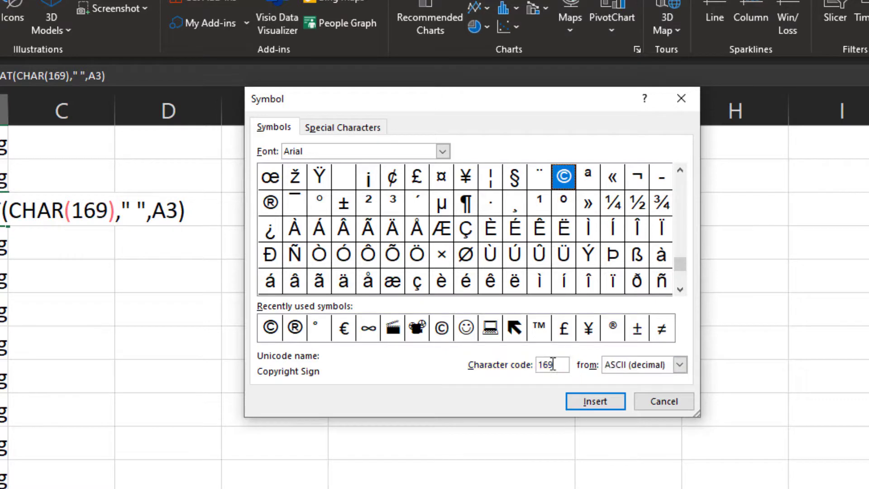
{"action": "left_click_drag", "start_coordinate": [560, 367], "coordinate": [537, 368]}
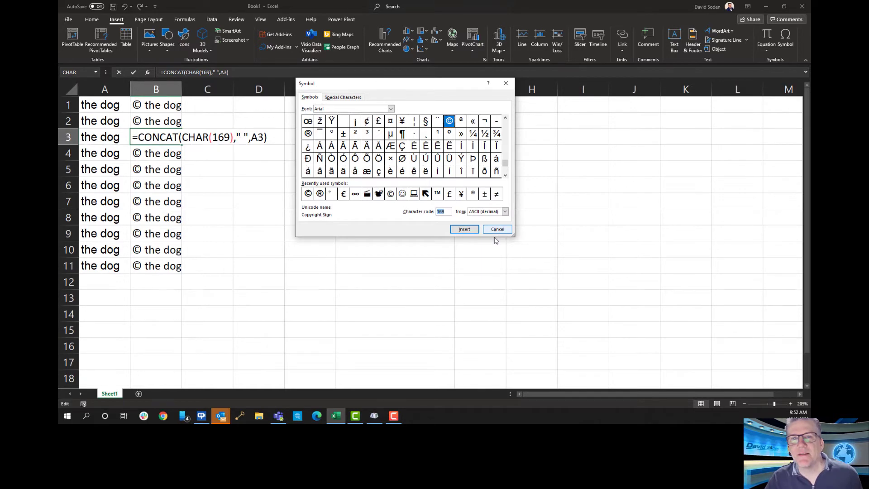
{"action": "left_click", "coordinate": [497, 229]}
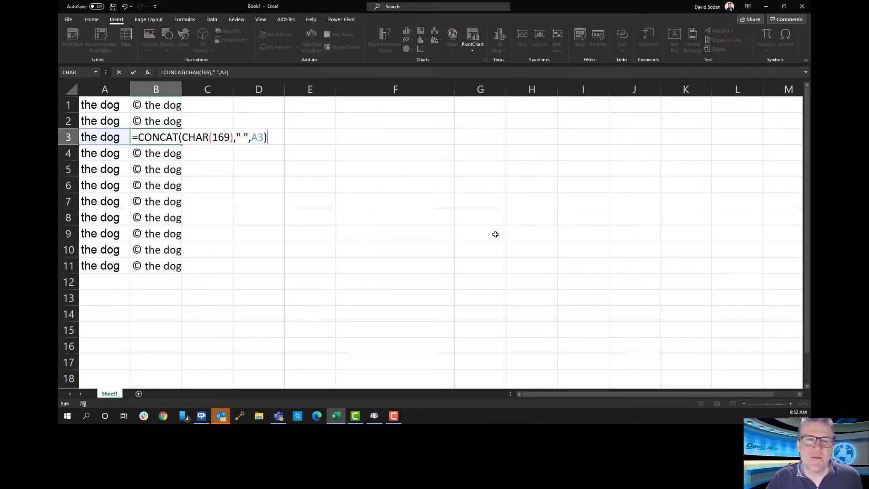